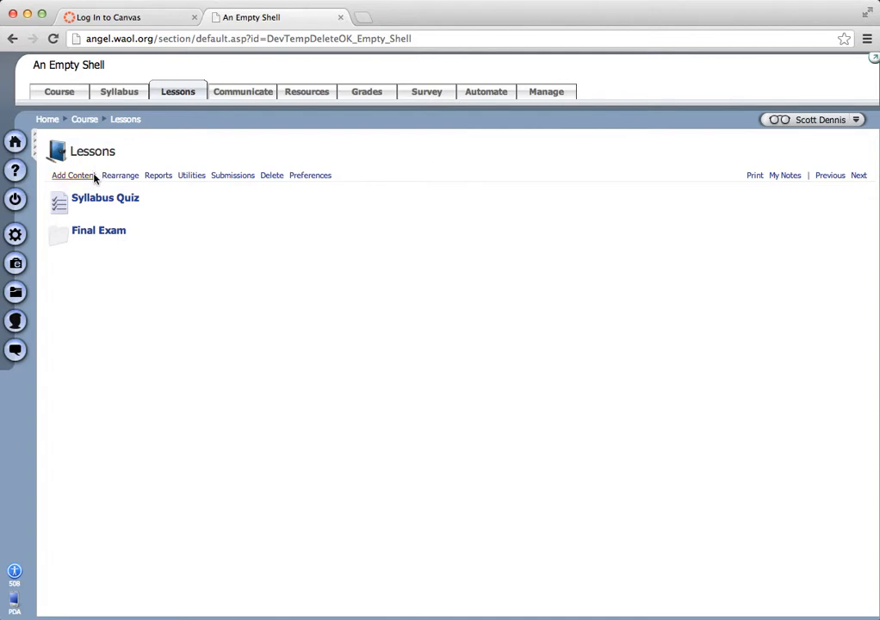
# Set the Syllabus Quiz to "Do not allow users to view this item", save it, and return to the Lessons list.
pyautogui.moveTo(89, 233)
pyautogui.moveTo(86, 207)
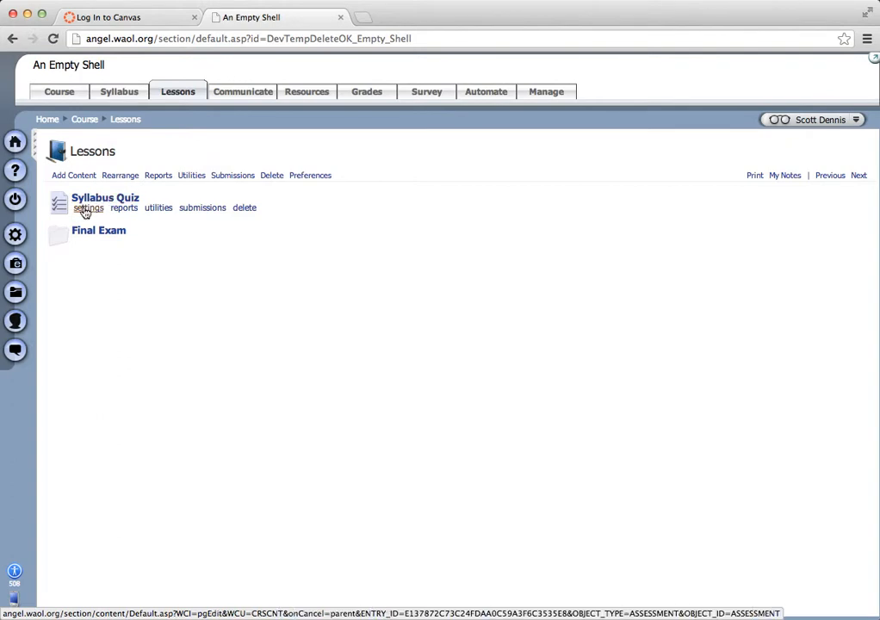
pyautogui.click(86, 209)
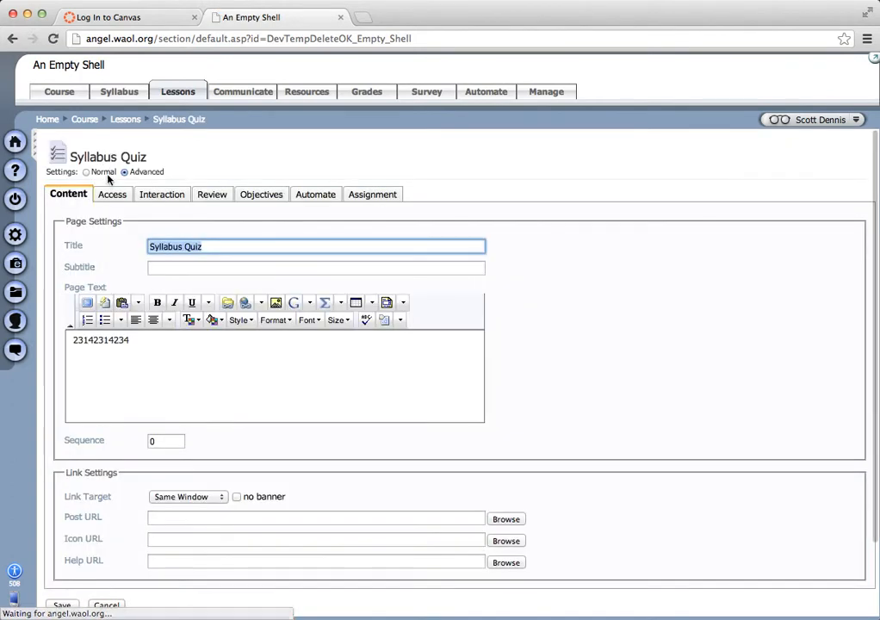
pyautogui.click(112, 194)
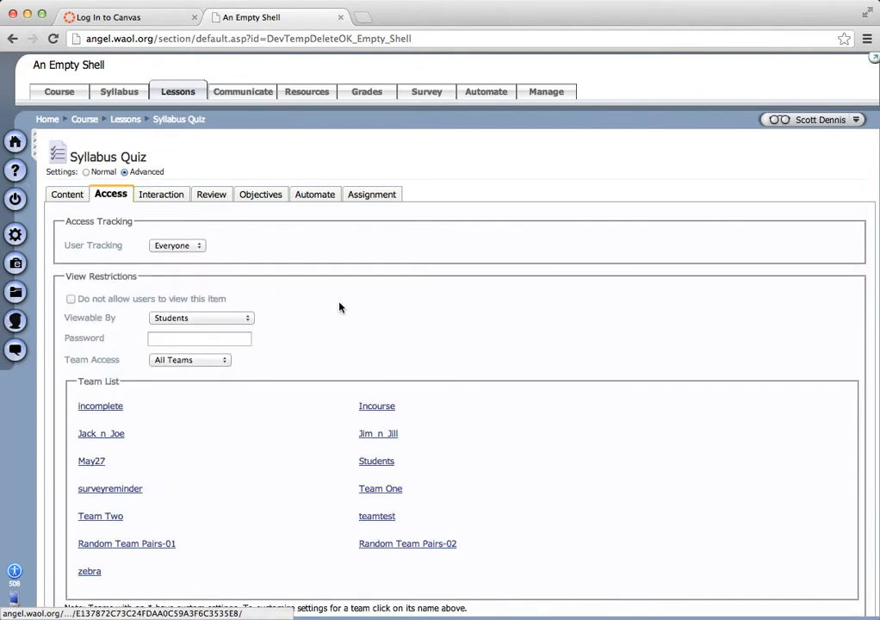
pyautogui.scroll(-2, 458, 334)
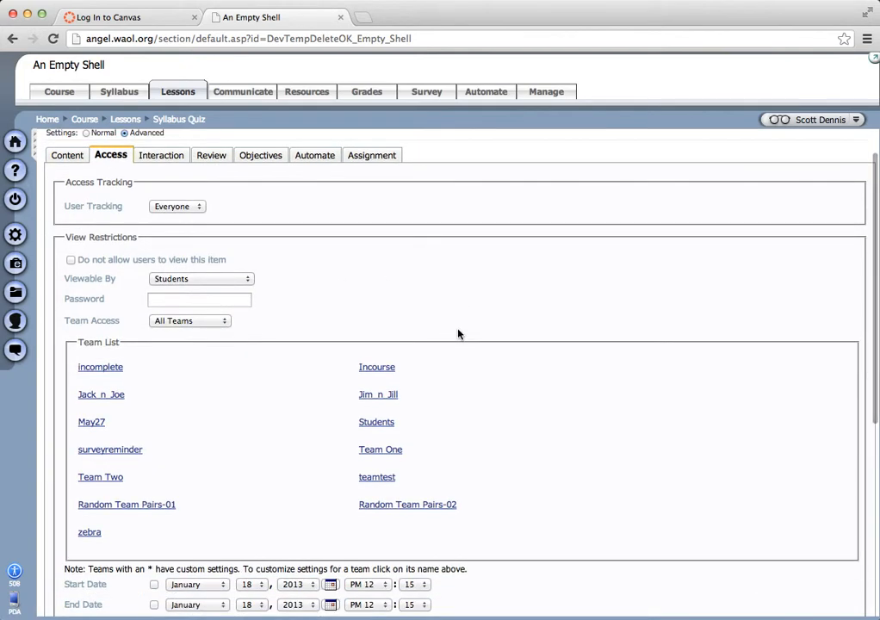
pyautogui.click(71, 260)
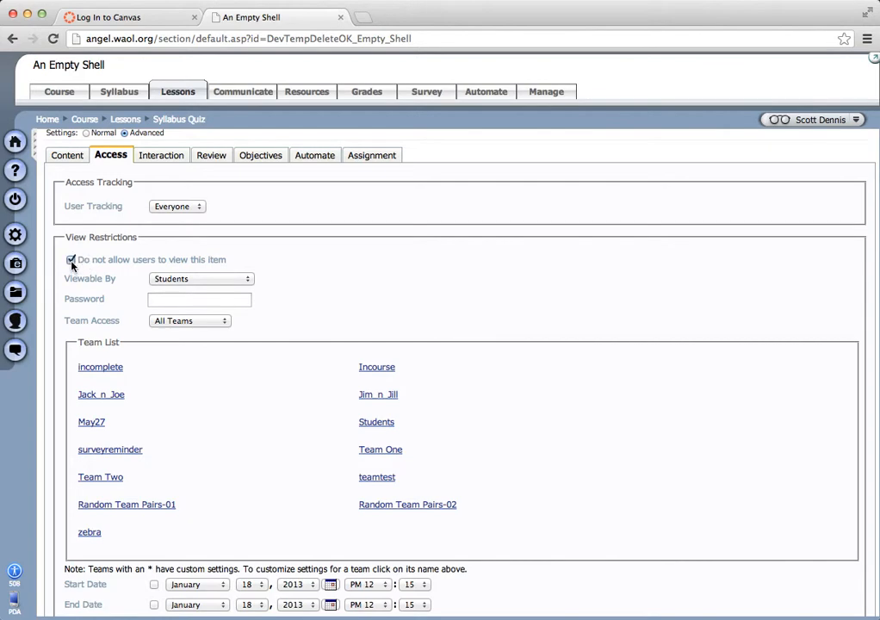
pyautogui.scroll(-5, 402, 315)
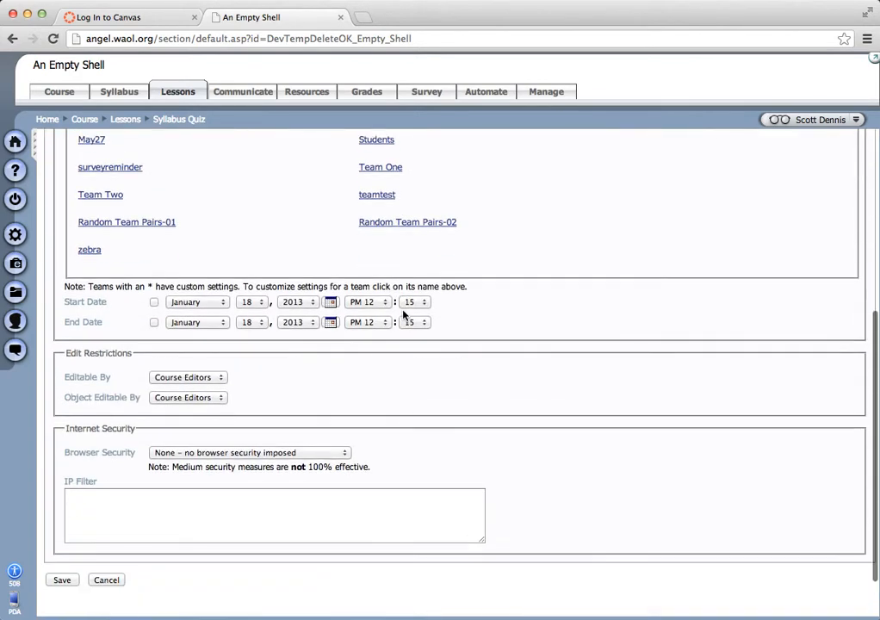
pyautogui.click(63, 581)
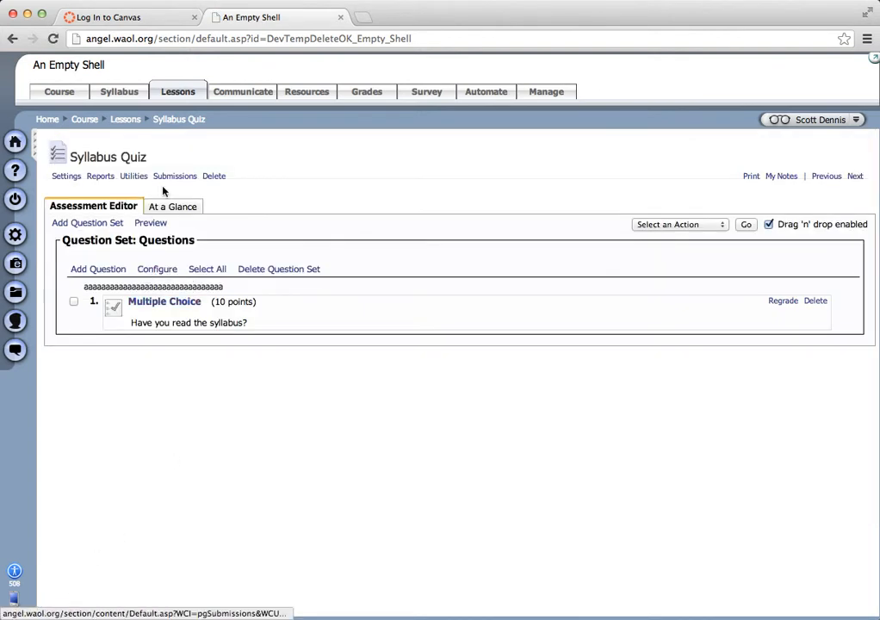
pyautogui.click(124, 120)
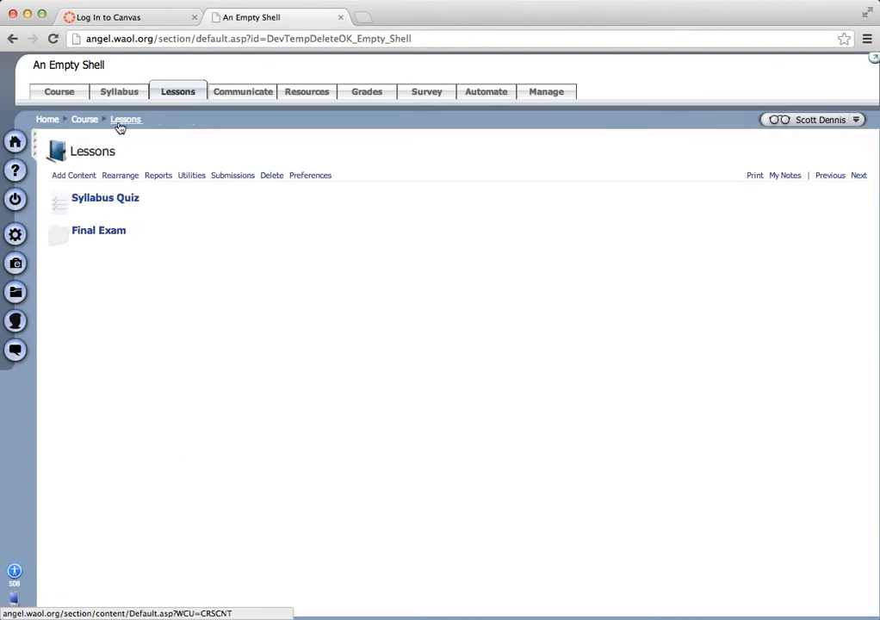
# Reopen the Syllabus Quiz access settings and make the quiz viewable by Team Leaders.
pyautogui.moveTo(78, 207)
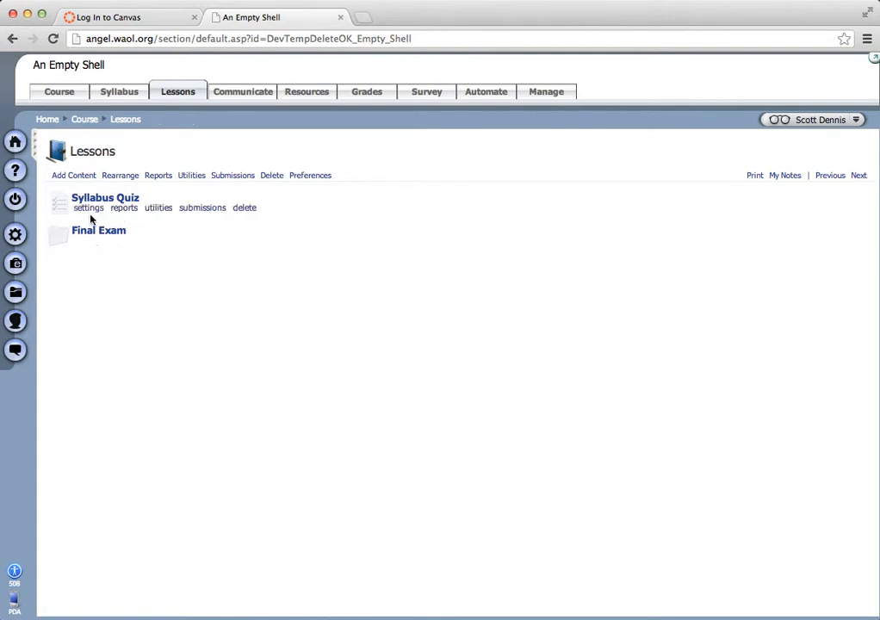
pyautogui.click(89, 208)
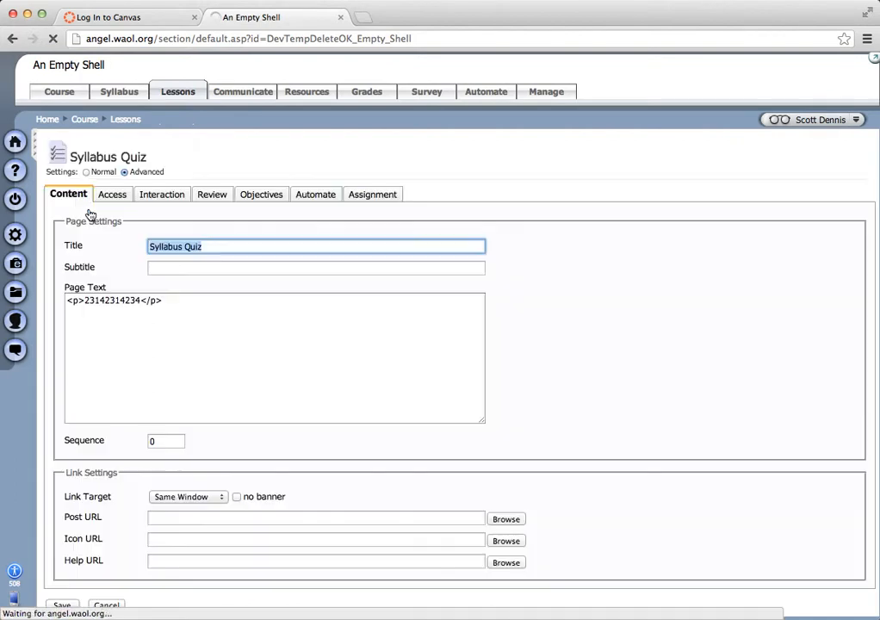
pyautogui.click(112, 196)
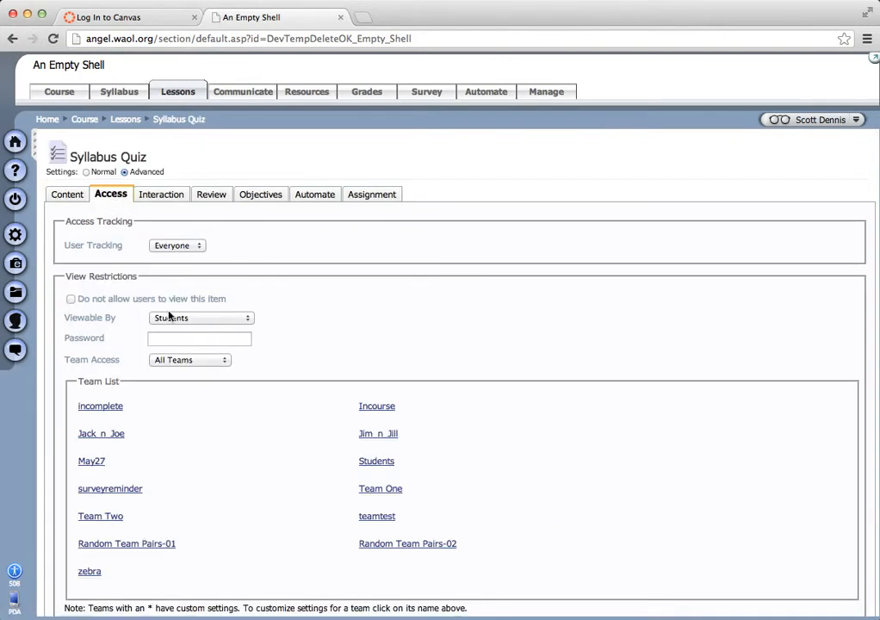
pyautogui.click(235, 325)
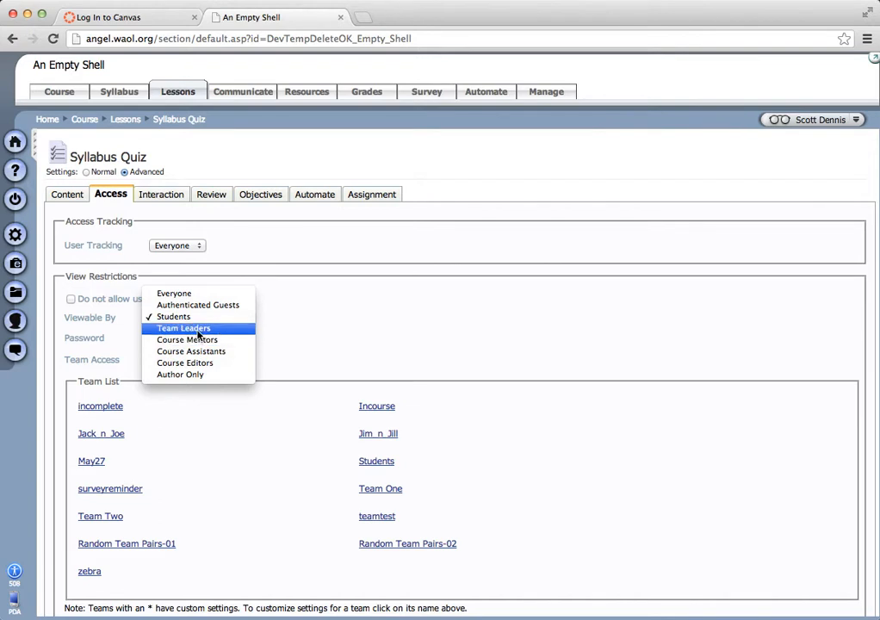
pyautogui.click(303, 337)
pyautogui.click(228, 321)
pyautogui.click(221, 335)
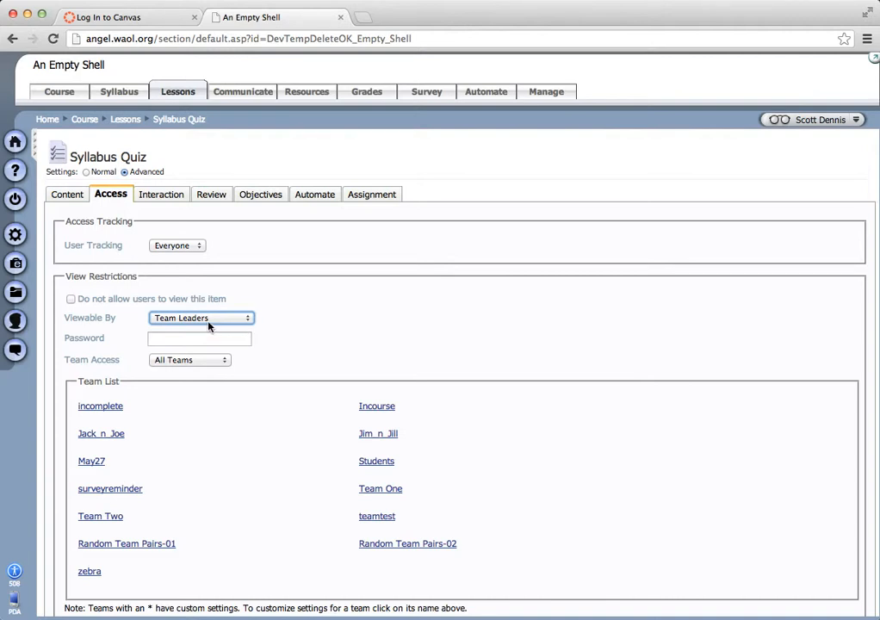
# Restrict the quiz's team access to Selected Teams, ticking incomplete, May27 and the team listed between them.
pyautogui.click(178, 362)
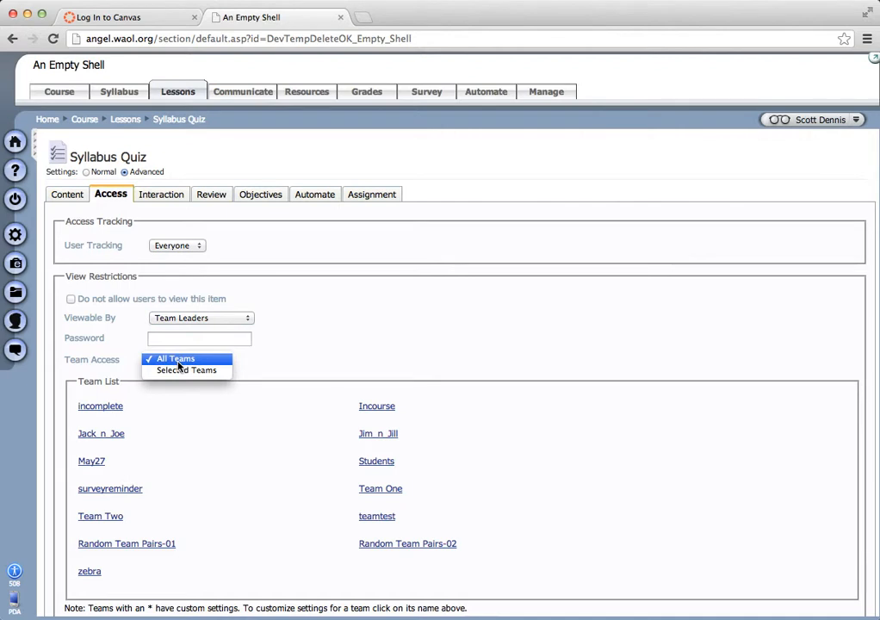
pyautogui.click(180, 369)
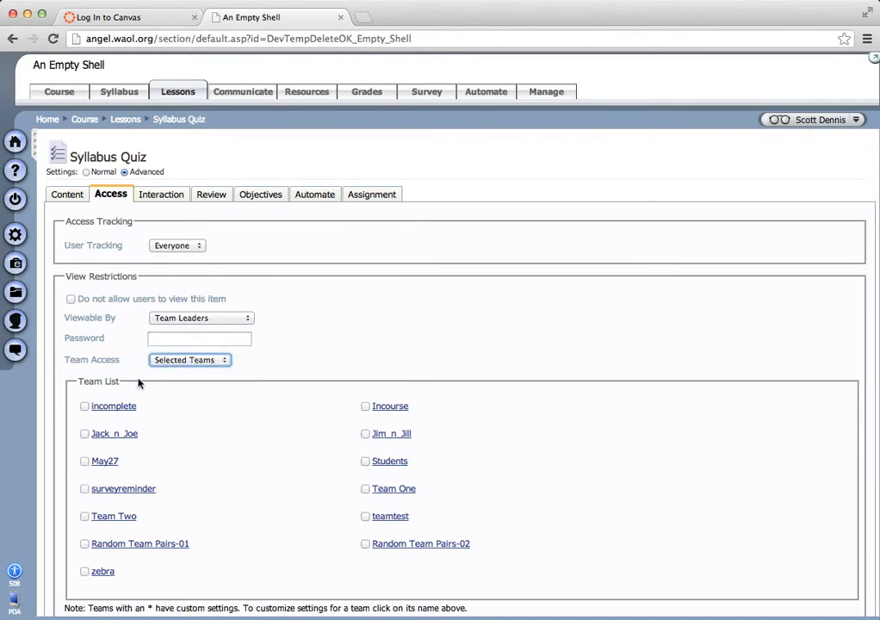
pyautogui.click(86, 408)
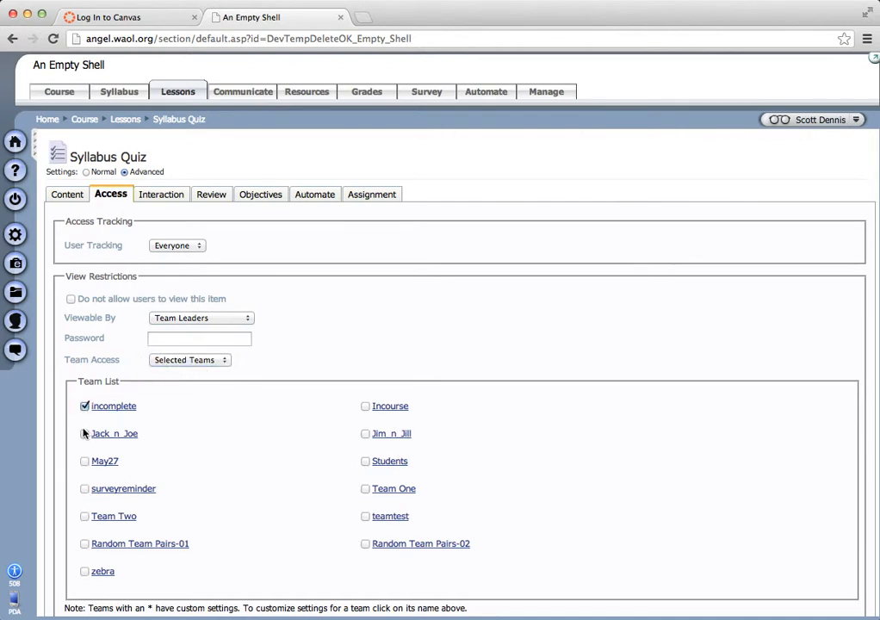
pyautogui.click(84, 434)
pyautogui.scroll(-5, 386, 365)
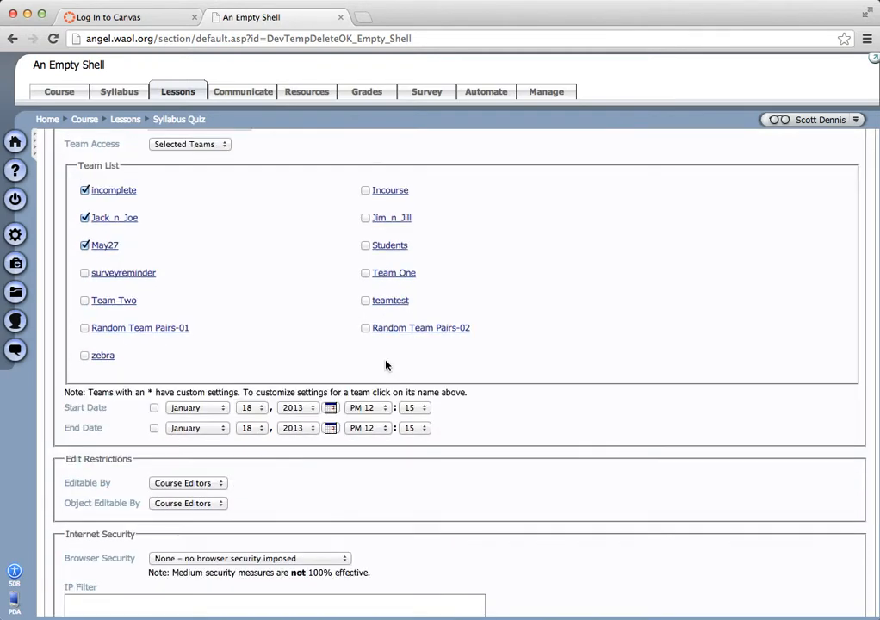
pyautogui.scroll(3, 386, 365)
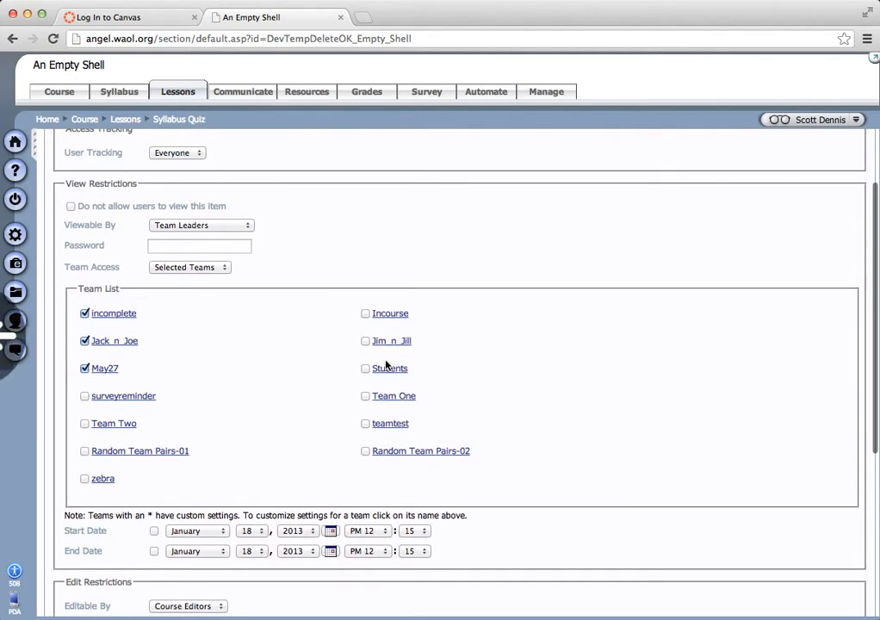
pyautogui.scroll(2, 431, 259)
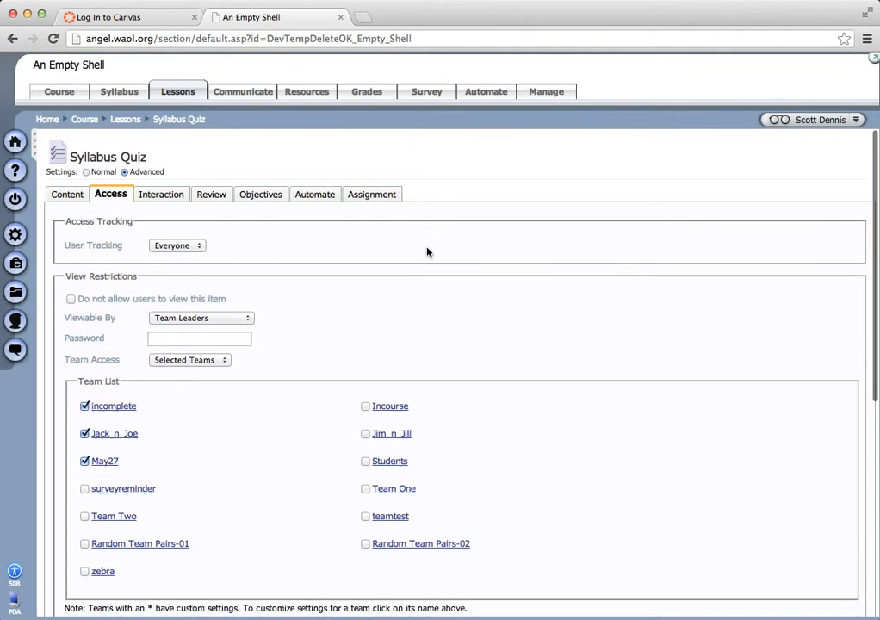
# Enable the quiz's start and stop dates for accepting submissions in its interaction settings, and cancel the settings without saving.
pyautogui.click(164, 198)
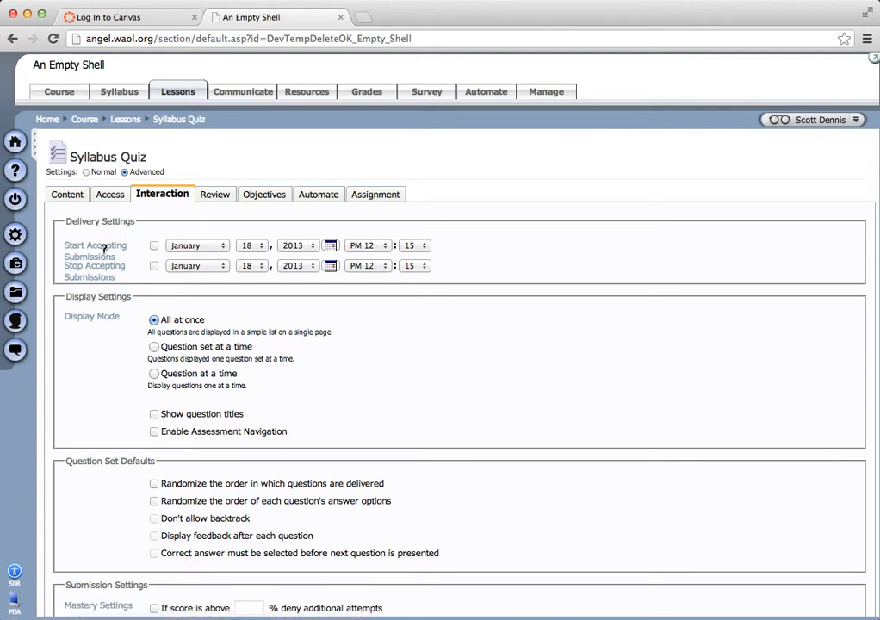
pyautogui.click(154, 247)
pyautogui.click(155, 267)
pyautogui.scroll(-5, 408, 355)
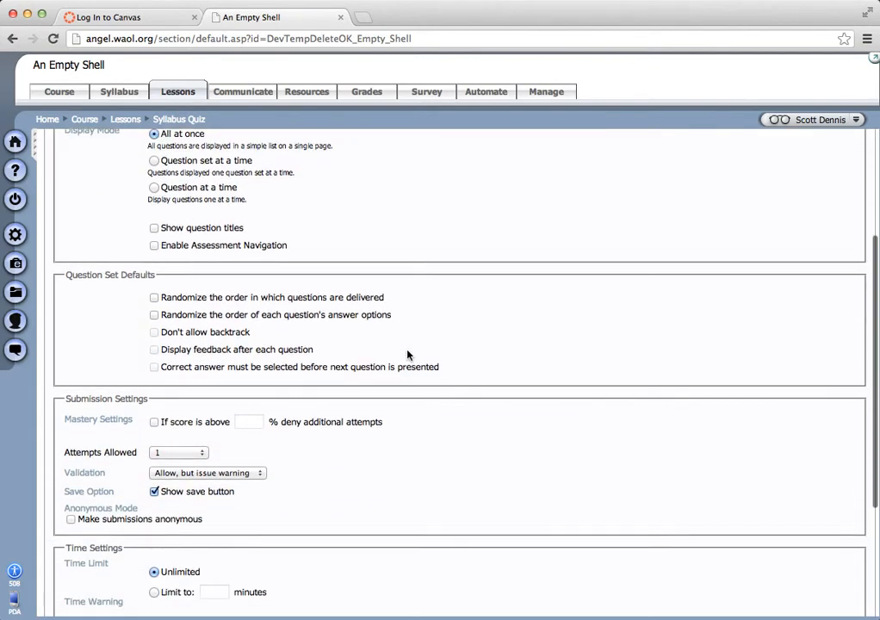
pyautogui.scroll(-4, 407, 355)
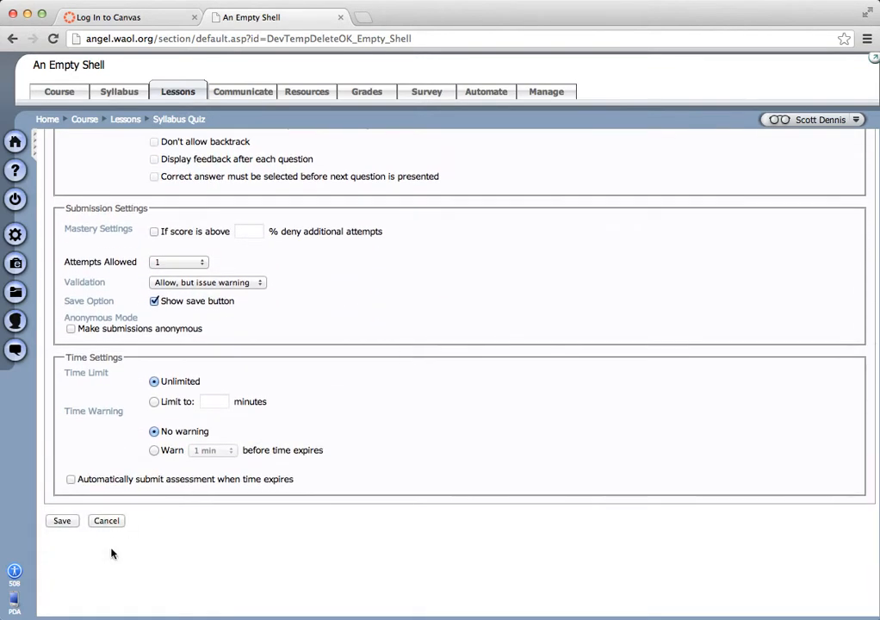
pyautogui.click(107, 522)
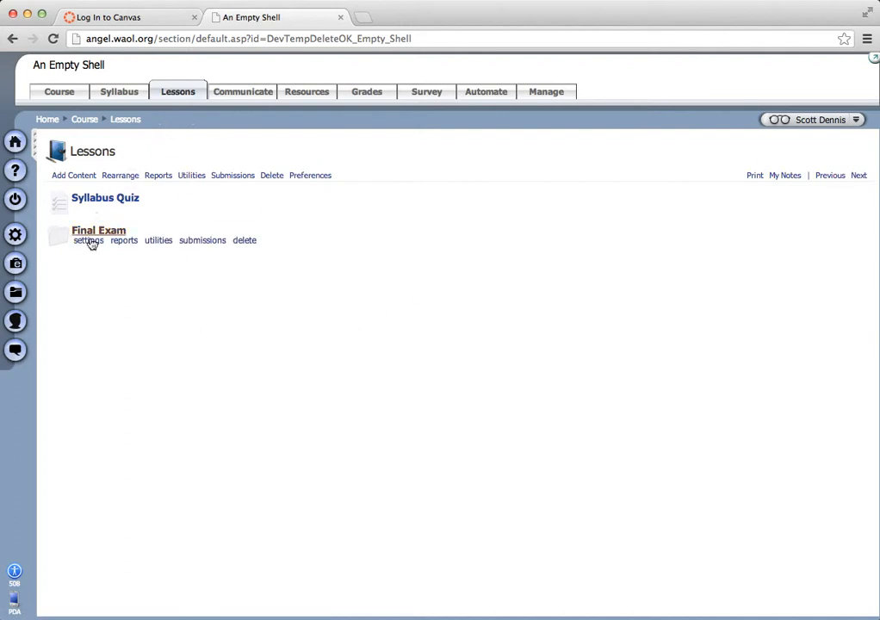
# Start a new automation agent for the course and choose Content Agent as its type.
pyautogui.moveTo(104, 200)
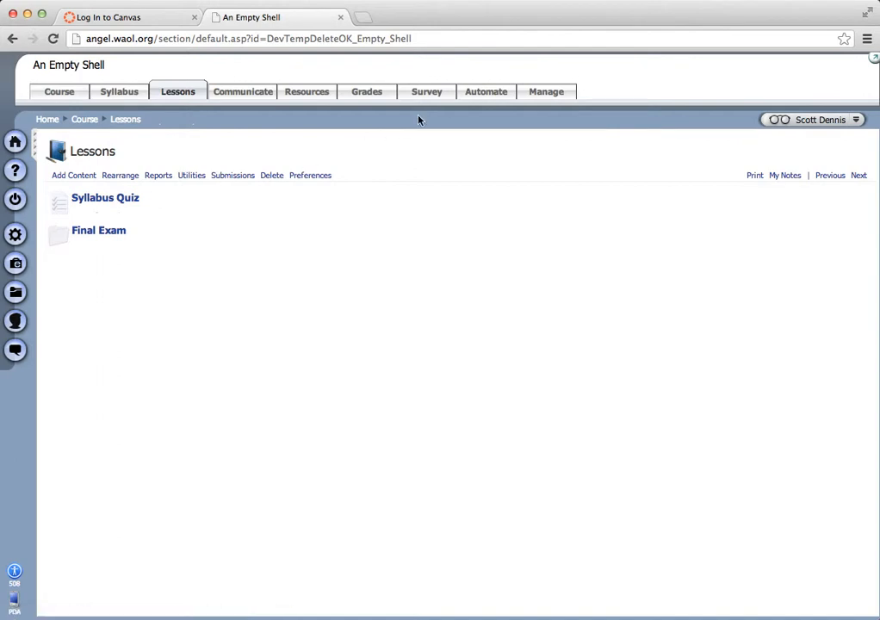
pyautogui.click(492, 92)
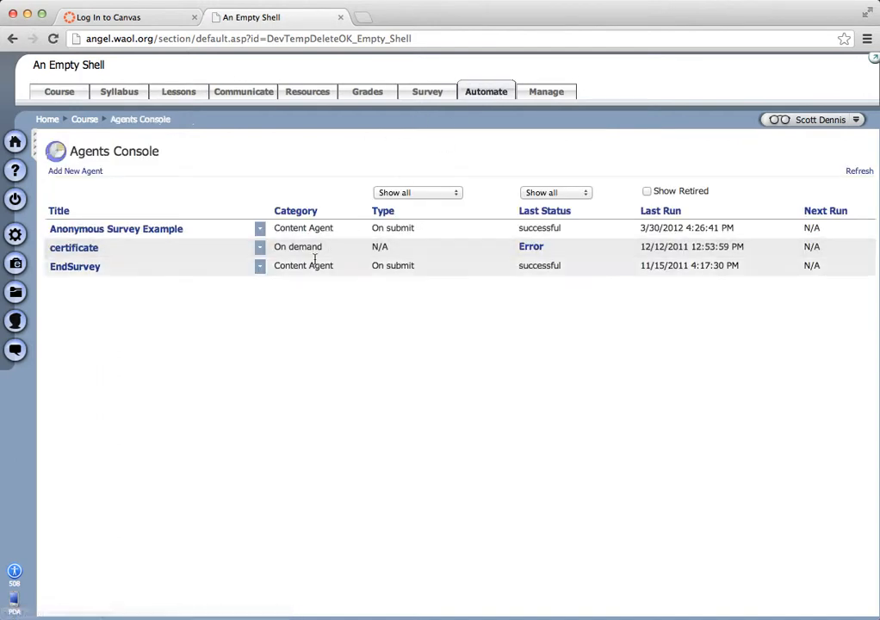
pyautogui.click(78, 174)
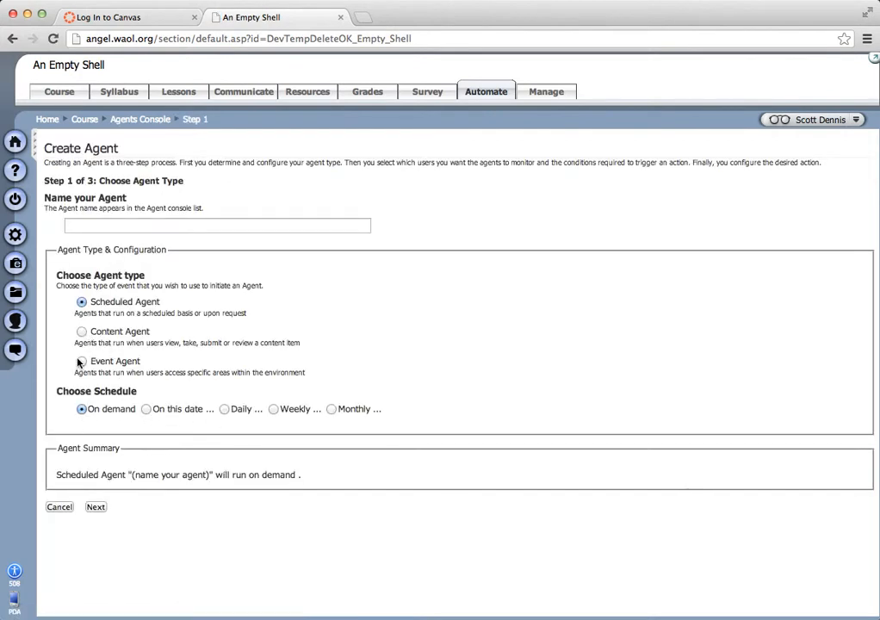
pyautogui.click(81, 332)
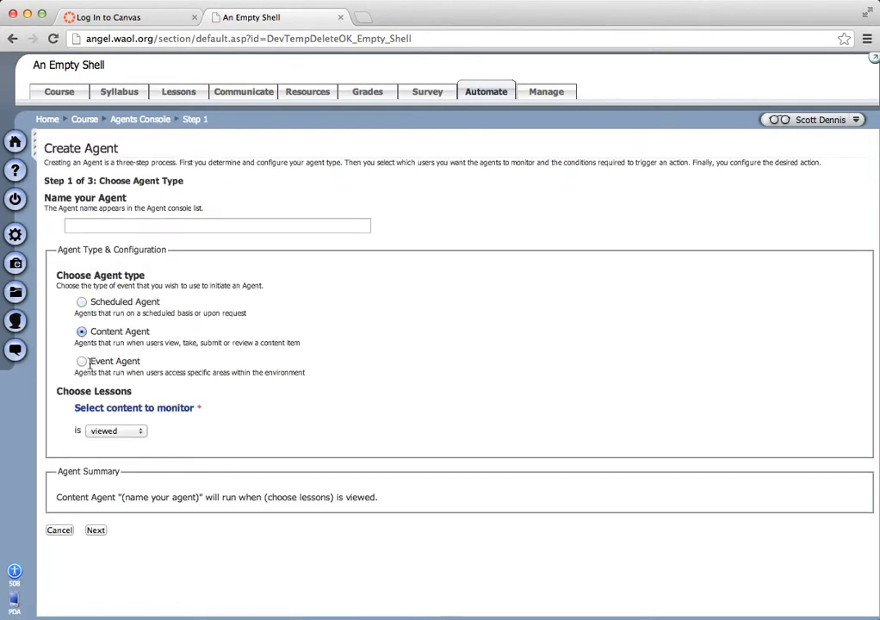
# Add the specific assessment Final Exam Short Answer as the content the agent monitors, and close the selection window.
pyautogui.click(122, 412)
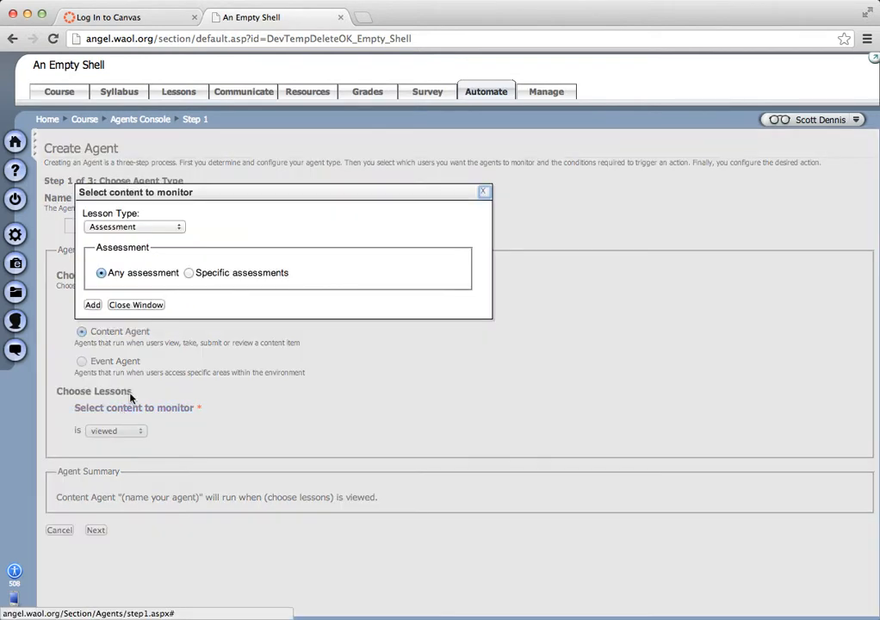
pyautogui.click(129, 227)
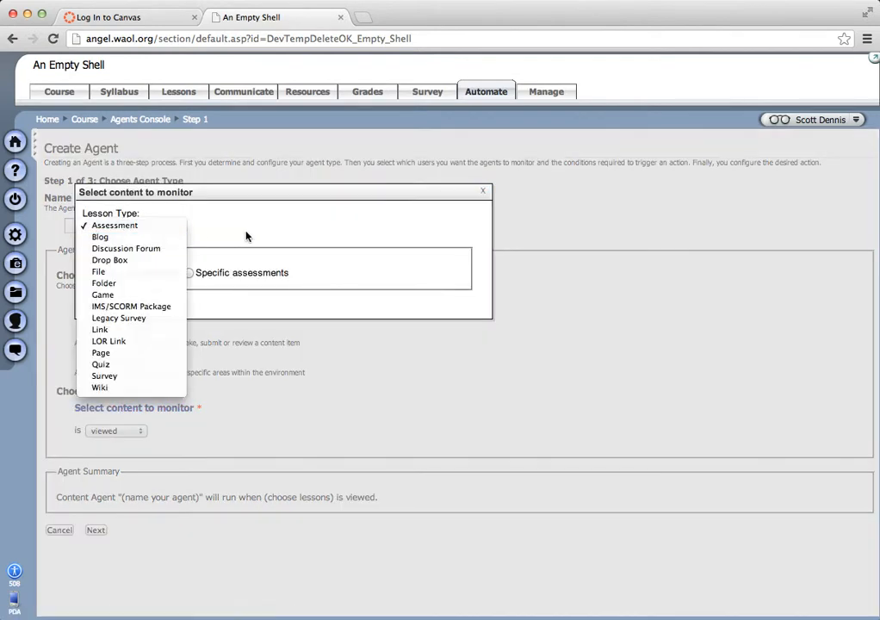
pyautogui.click(247, 236)
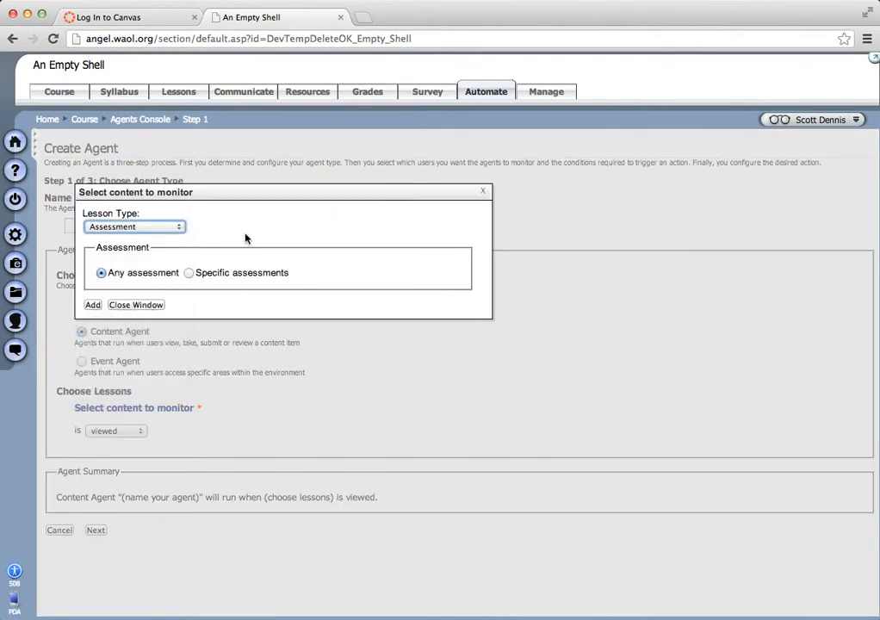
pyautogui.click(190, 273)
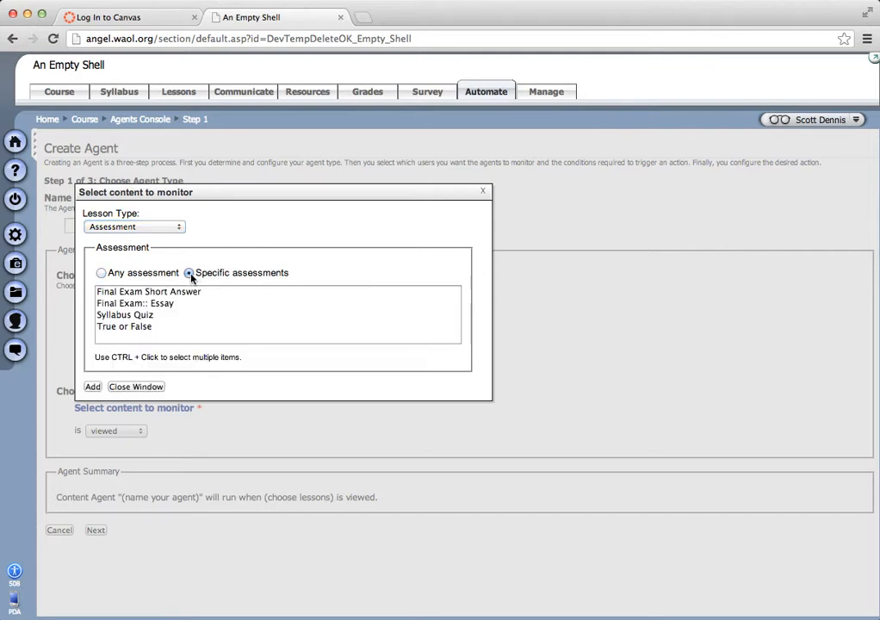
pyautogui.click(145, 294)
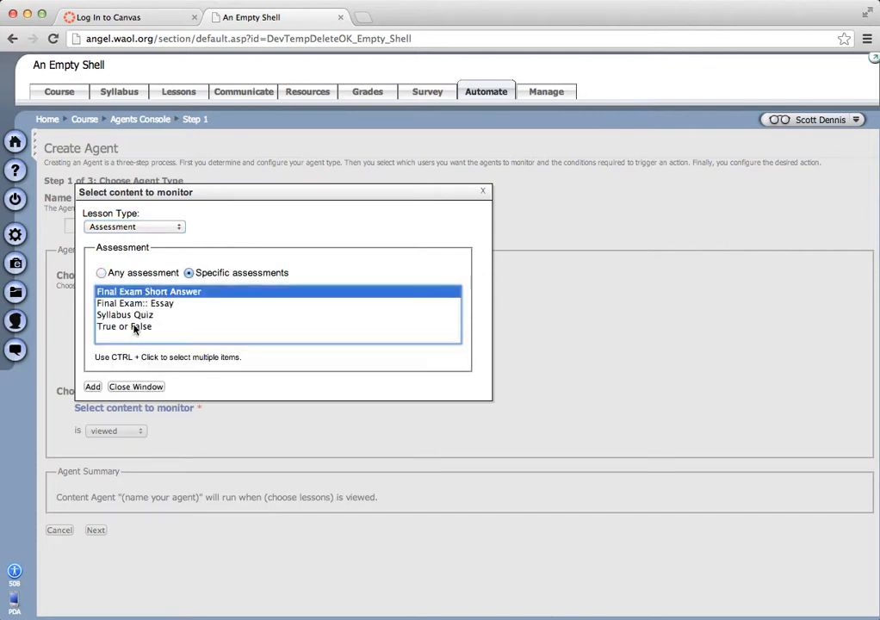
pyautogui.click(92, 387)
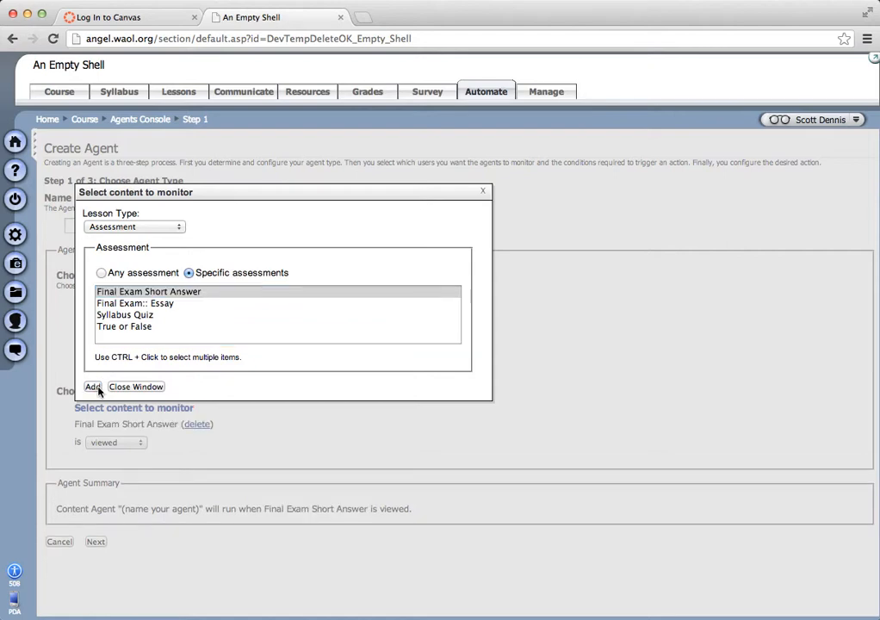
pyautogui.click(134, 388)
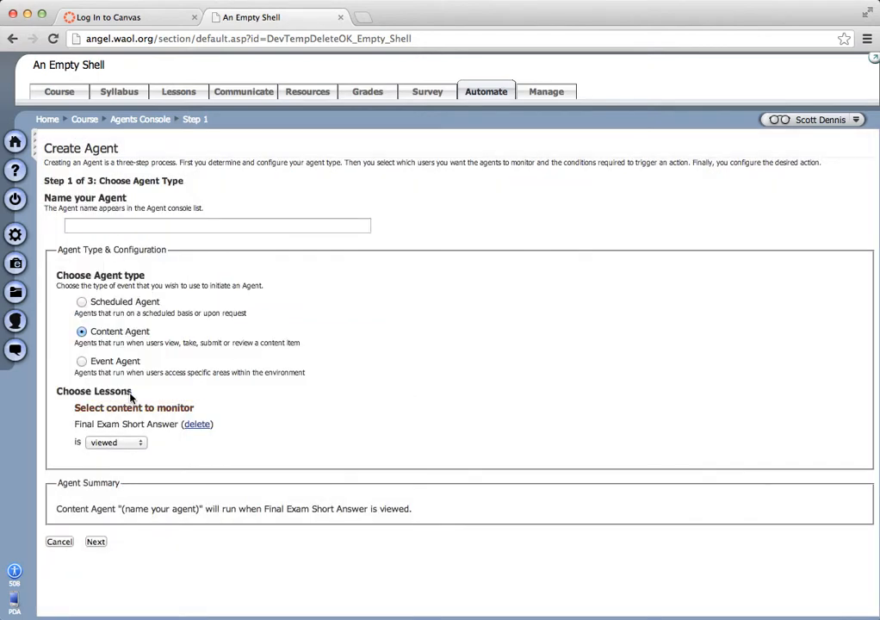
# Set the agent to run when Final Exam Short Answer is graded with a grade between 90% and 100%.
pyautogui.click(124, 444)
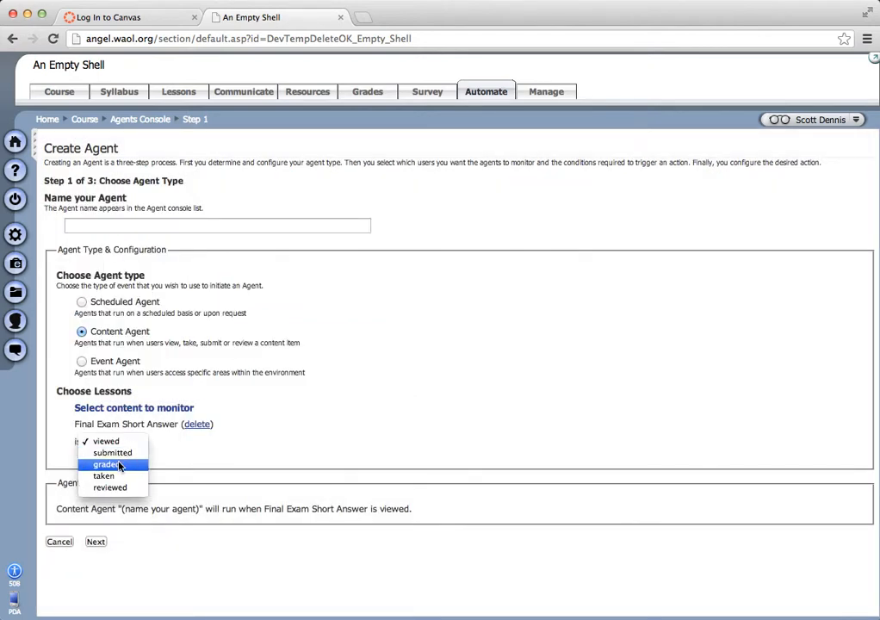
pyautogui.click(120, 465)
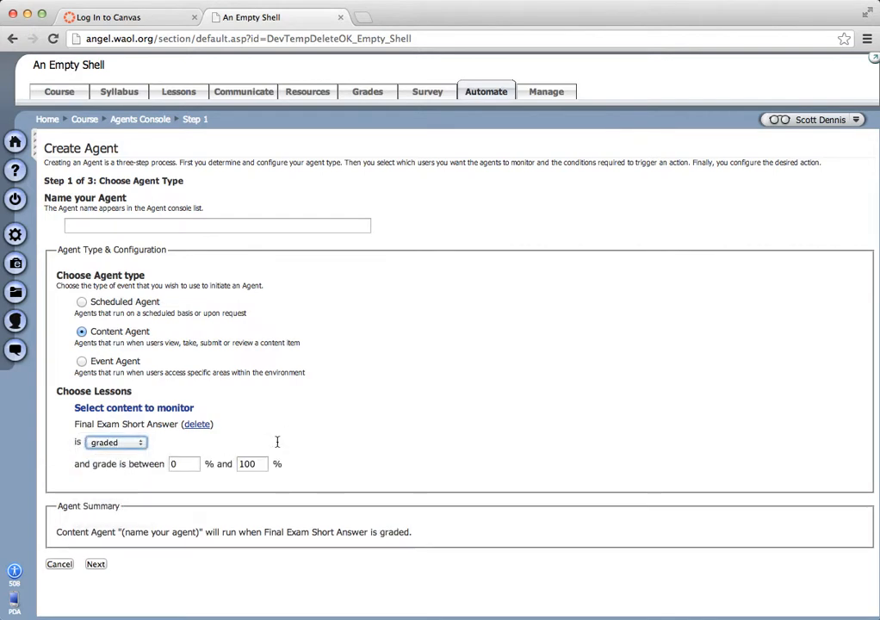
pyautogui.click(181, 463)
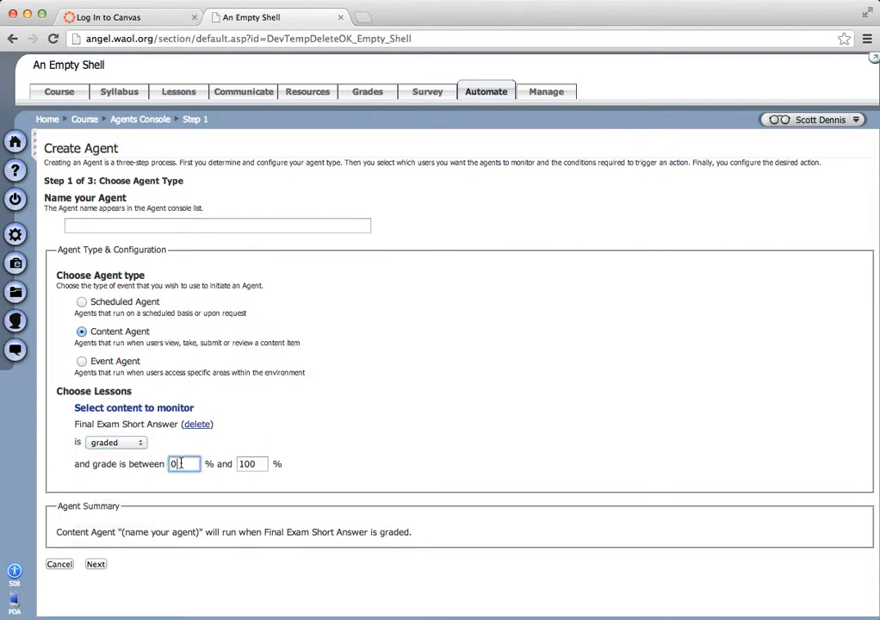
pyautogui.press('BackSpace')
pyautogui.write('90')
# Name the agent "final exam" and continue to the users and conditions configuration.
pyautogui.click(314, 227)
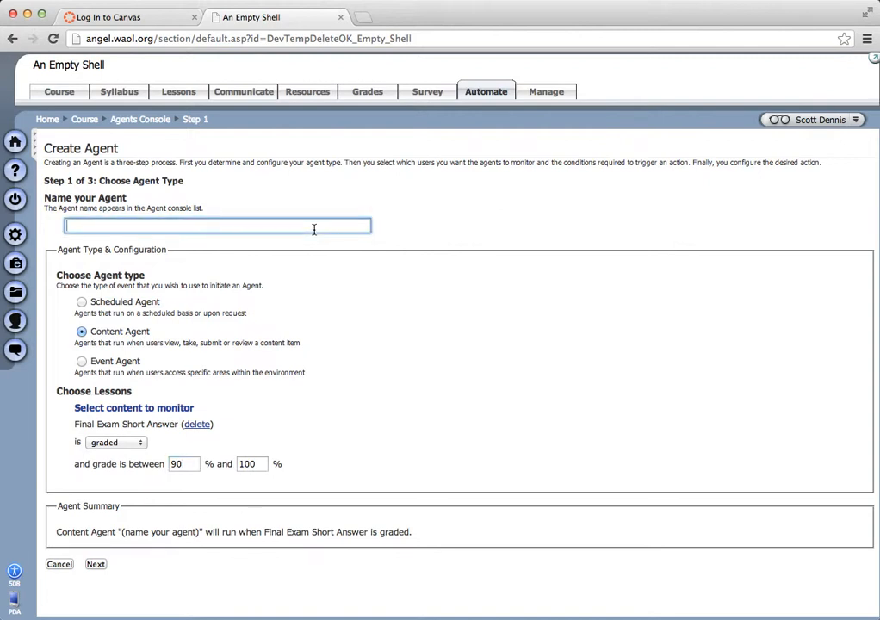
pyautogui.write('final exam')
pyautogui.click(97, 566)
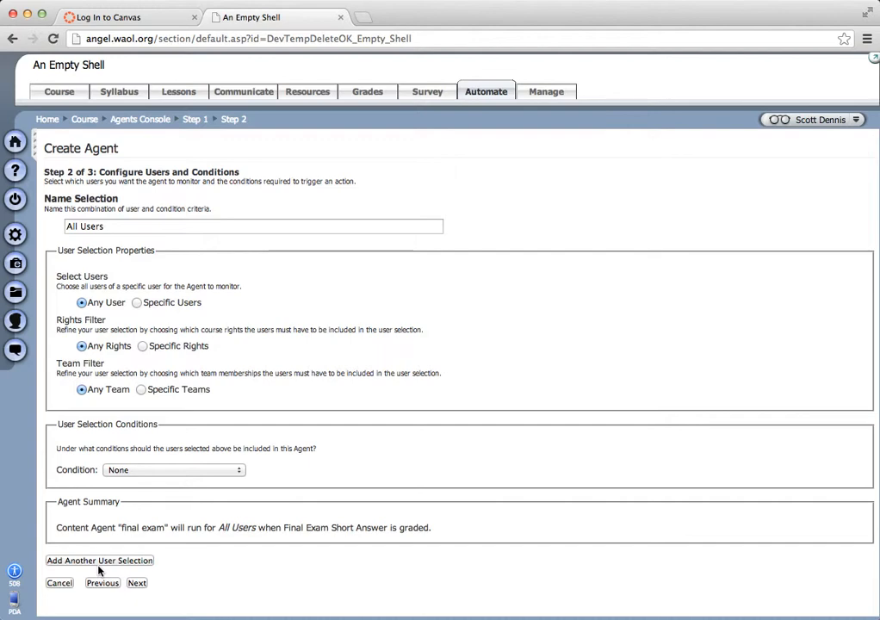
# Try limiting the agent to Specific Users and Specific Rights, and return the selection to Any User and Any Rights.
pyautogui.click(137, 303)
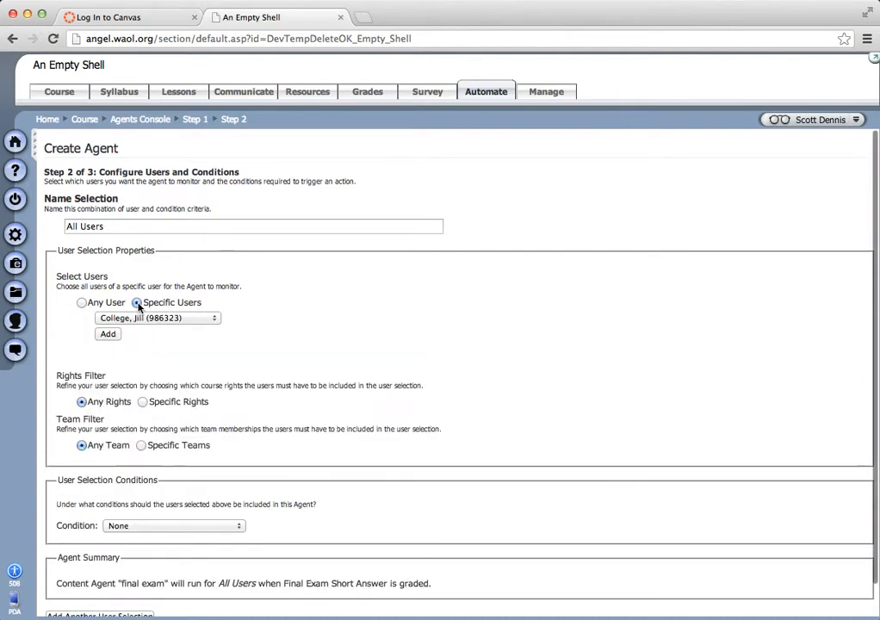
pyautogui.click(82, 303)
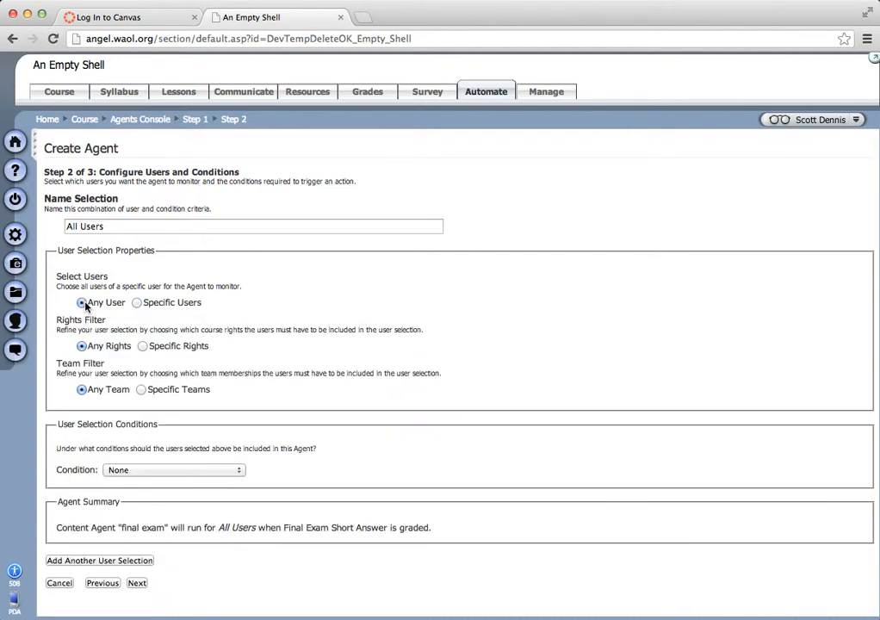
pyautogui.click(143, 345)
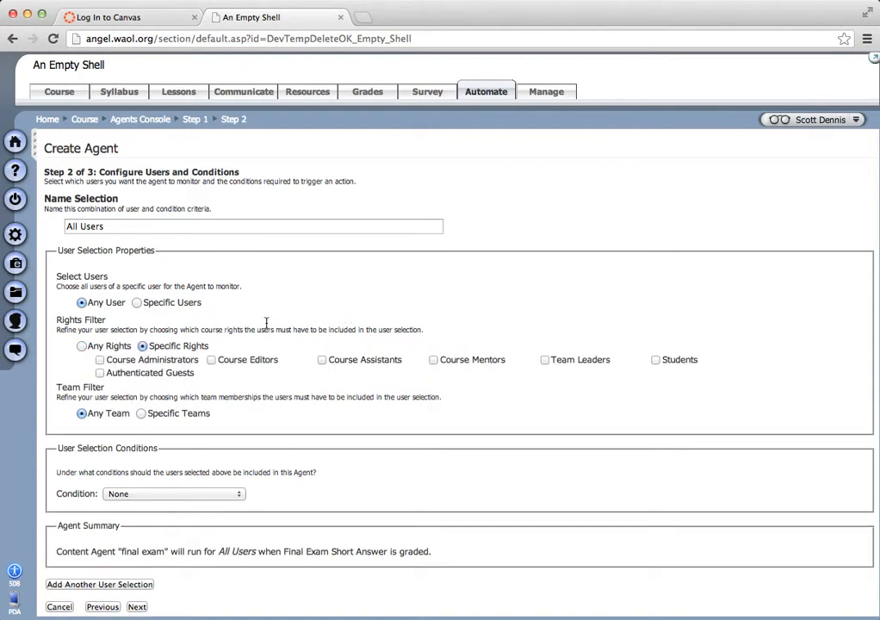
pyautogui.click(137, 302)
pyautogui.click(138, 318)
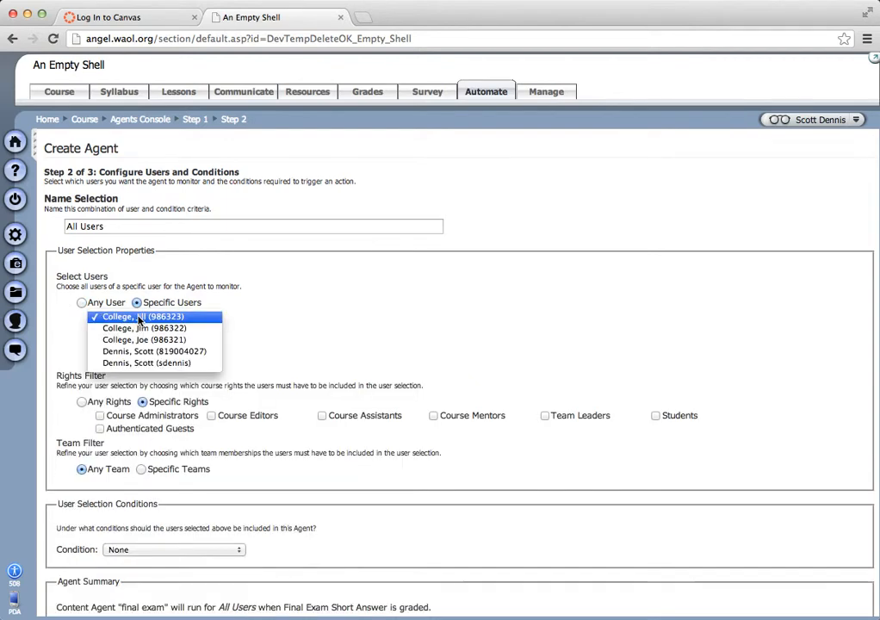
pyautogui.click(140, 329)
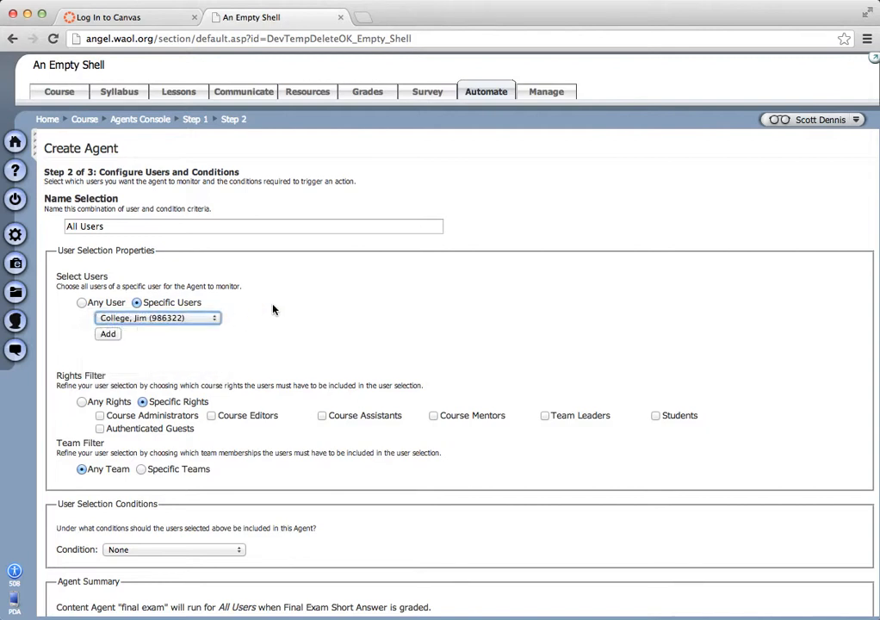
pyautogui.click(81, 302)
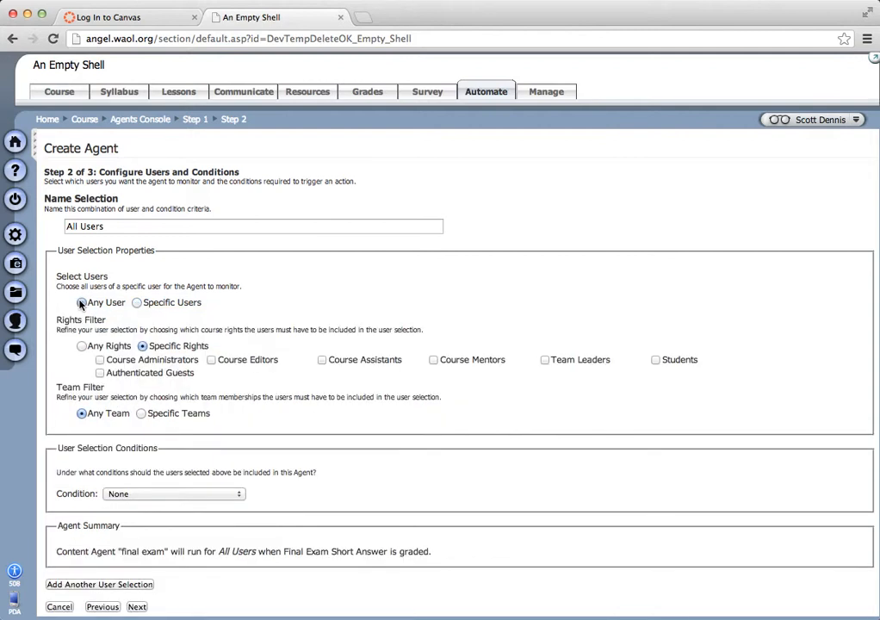
pyautogui.click(83, 347)
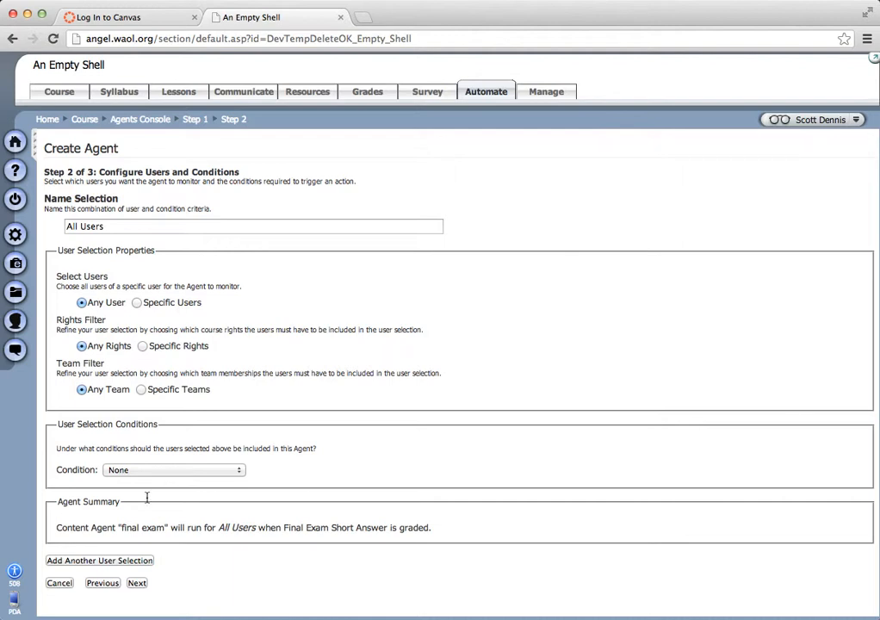
# Continue to the agent's action configuration and look through the available action types without choosing one.
pyautogui.click(136, 584)
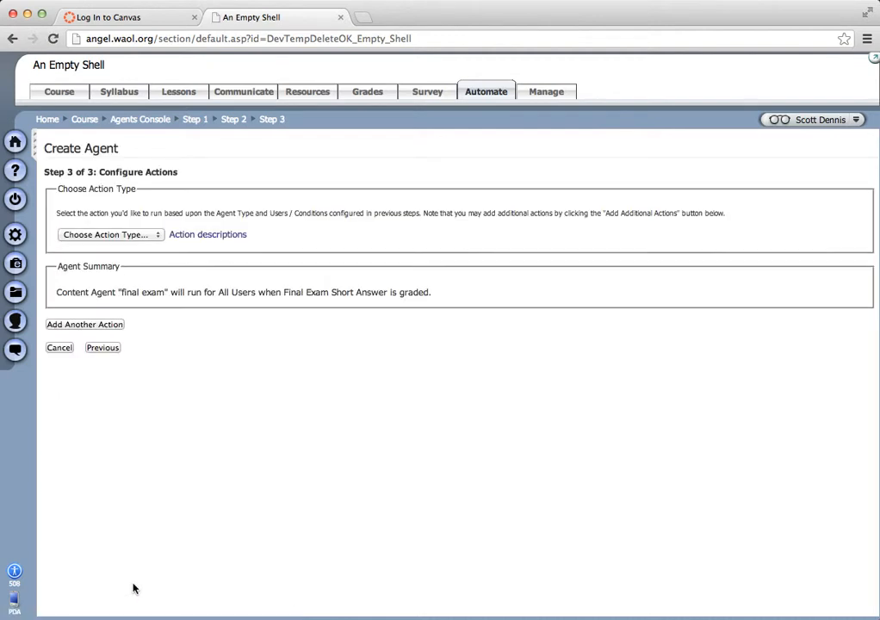
pyautogui.click(129, 236)
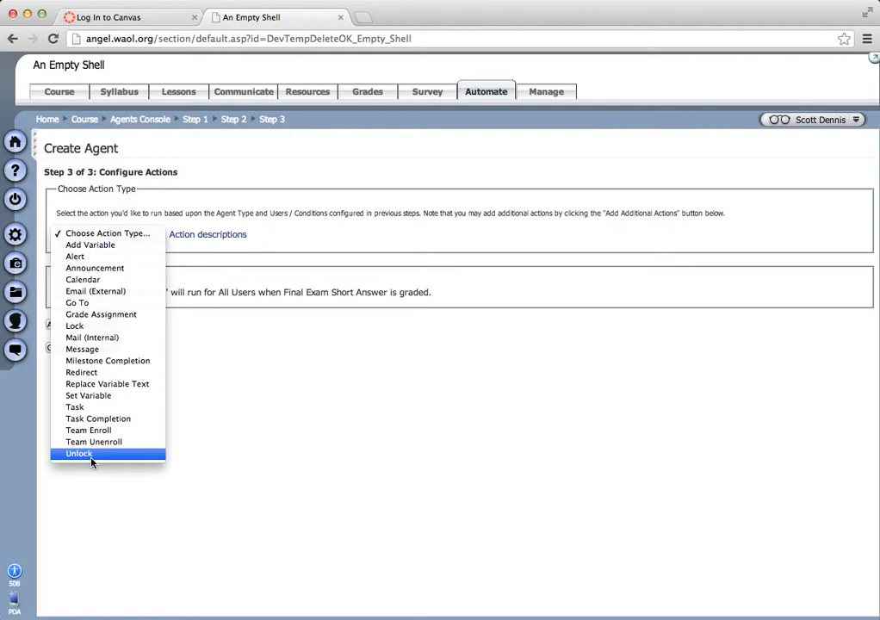
pyautogui.click(247, 440)
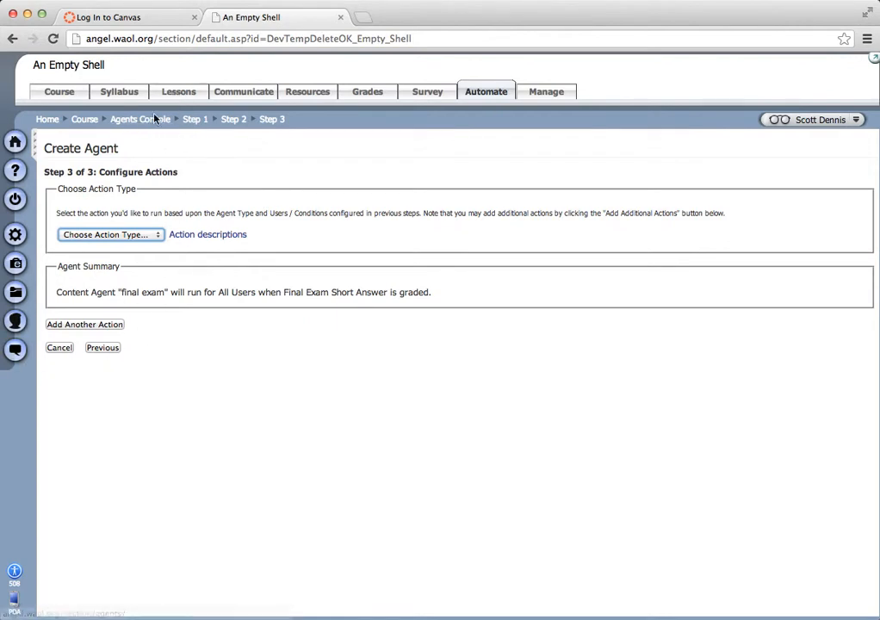
# Leave the agent setup for the course lessons, view the Final Exam folder's contents and return to the lessons list.
pyautogui.click(181, 92)
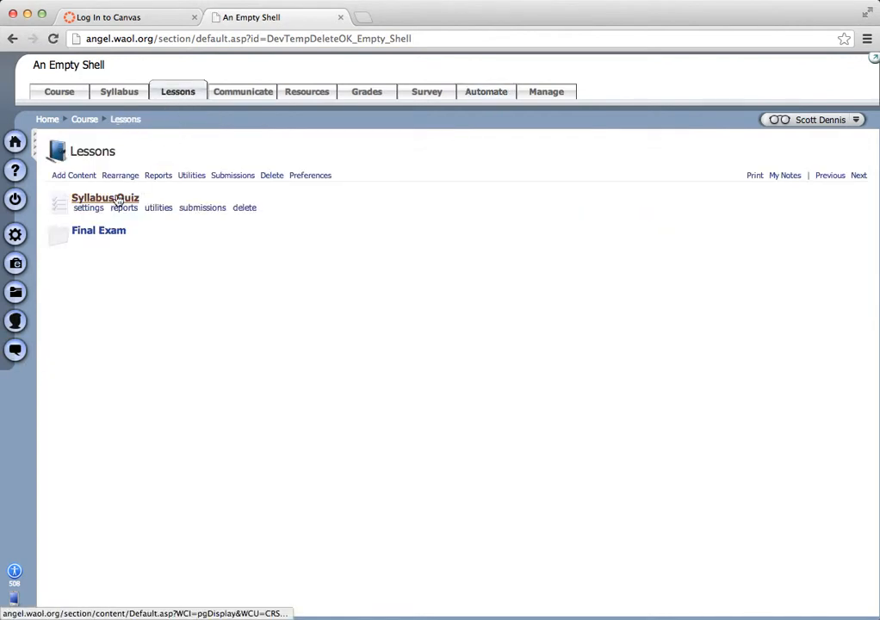
pyautogui.click(93, 229)
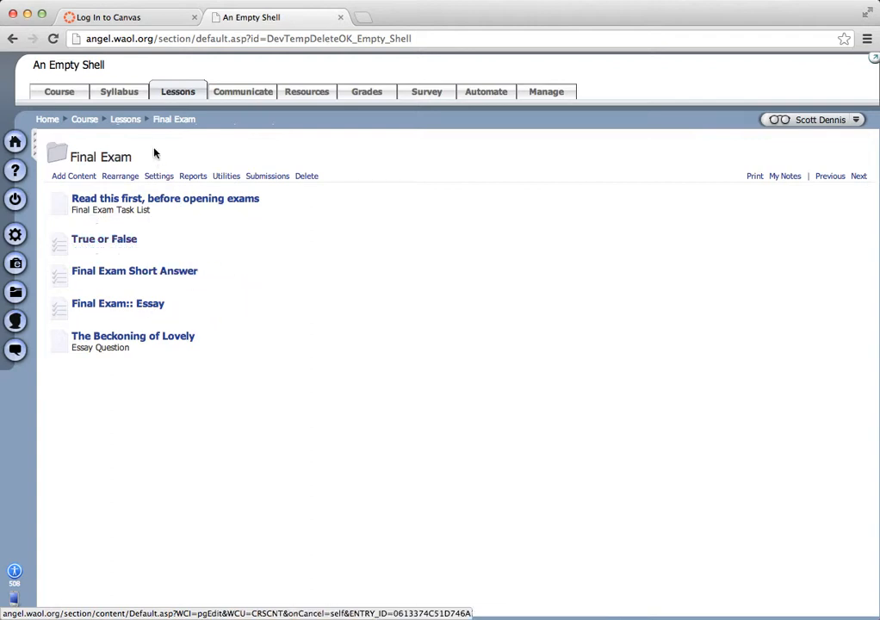
pyautogui.click(176, 93)
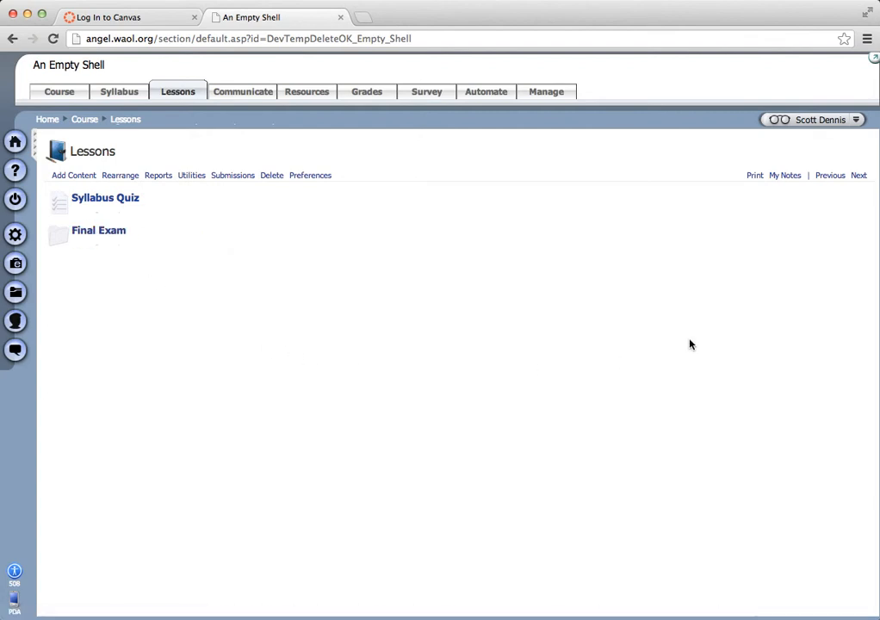
pyautogui.click(835, 0)
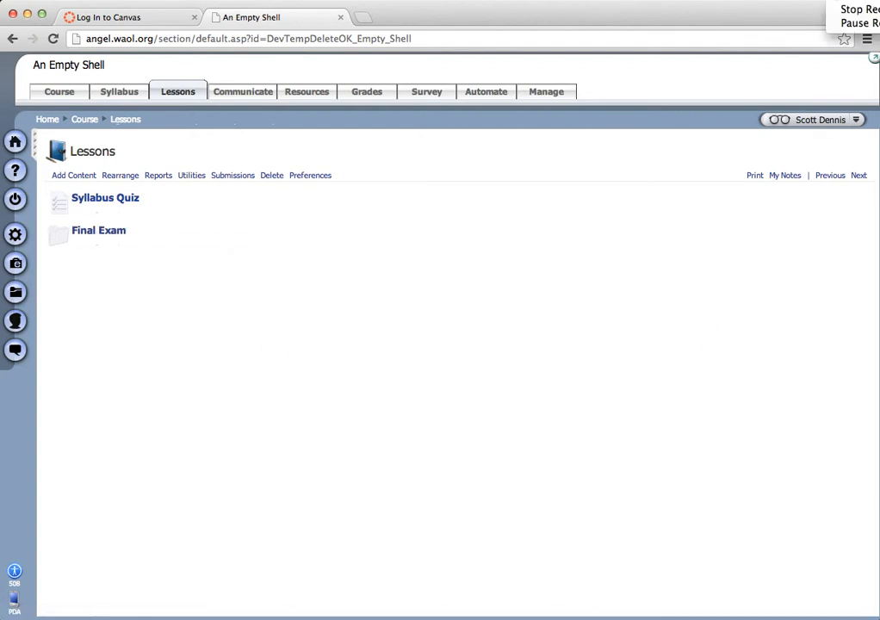